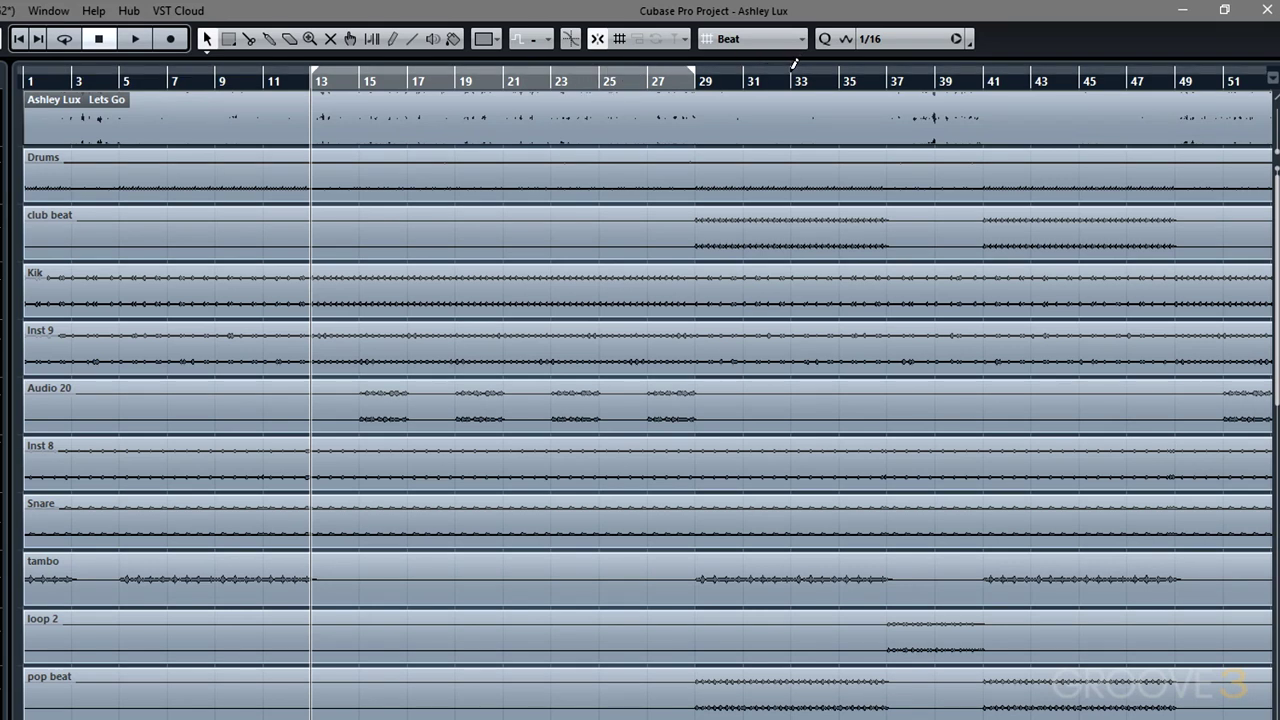
Step: Draw a new locator range over bars 33–44 in the ruler and place the cursor near bar 37
mouse_move(794, 64)
mouse_down()
mouse_move(1088, 62)
mouse_move(1077, 66)
mouse_up()
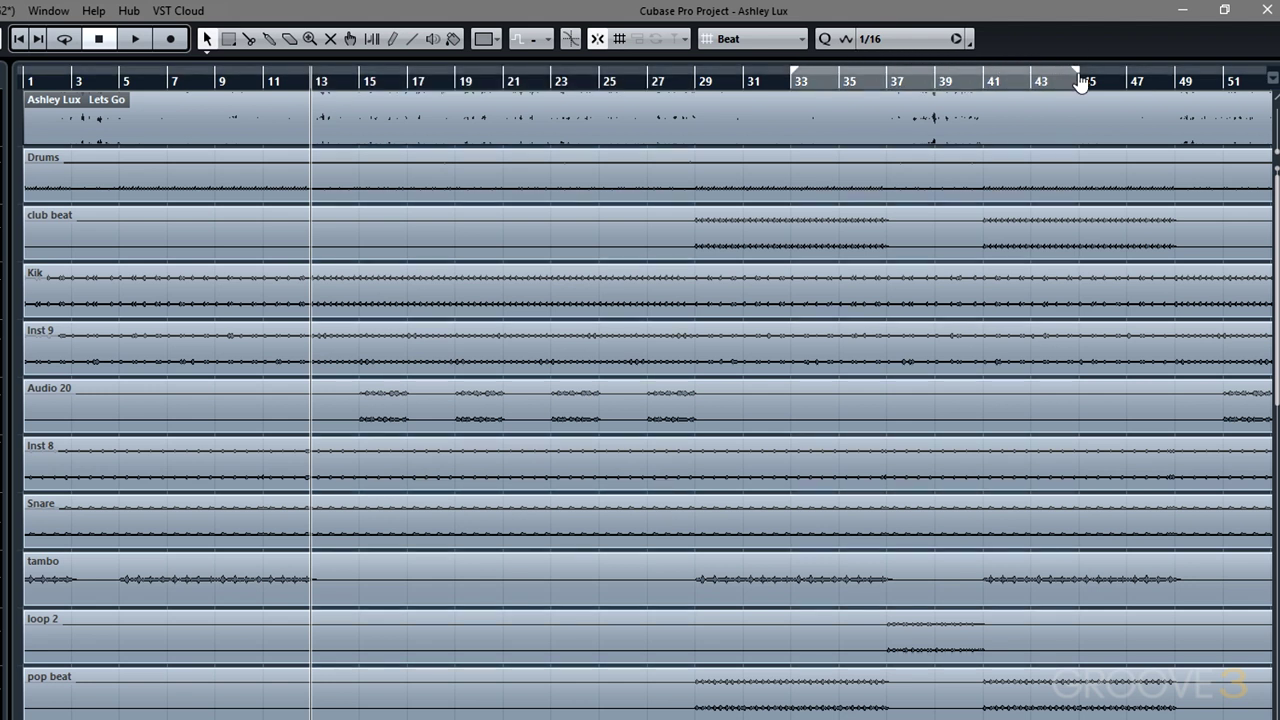
click(1066, 79)
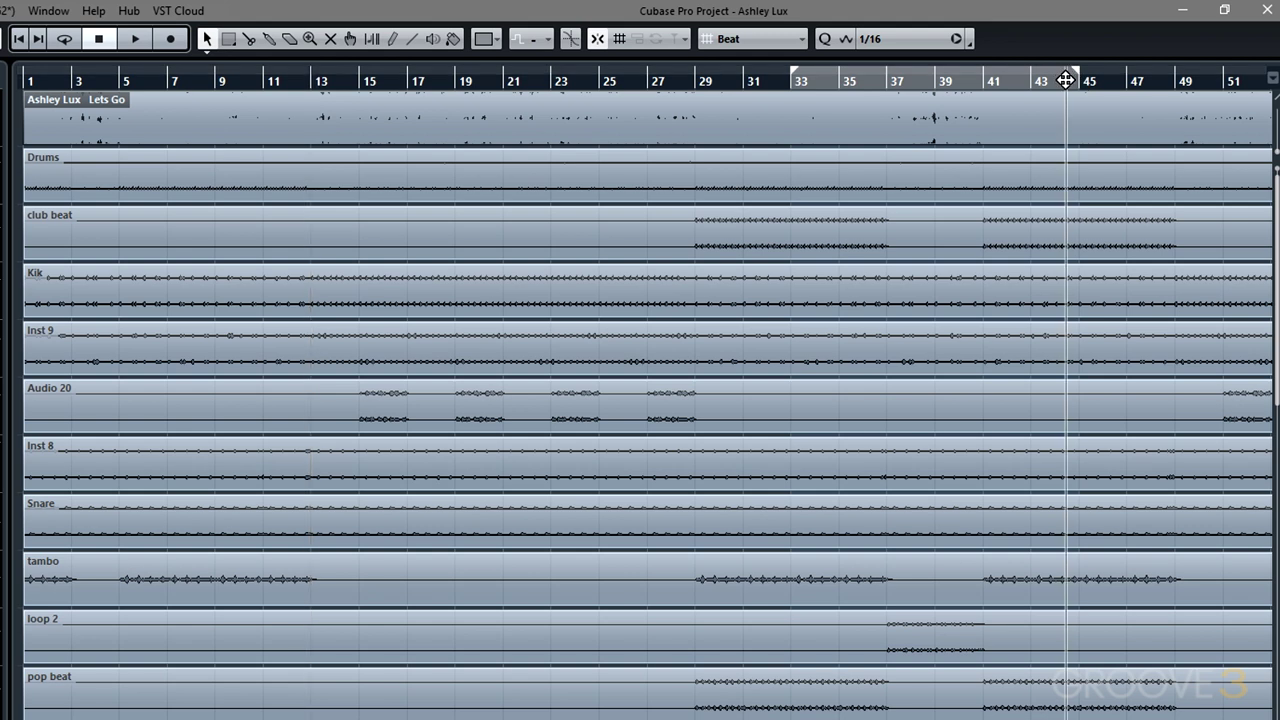
click(995, 85)
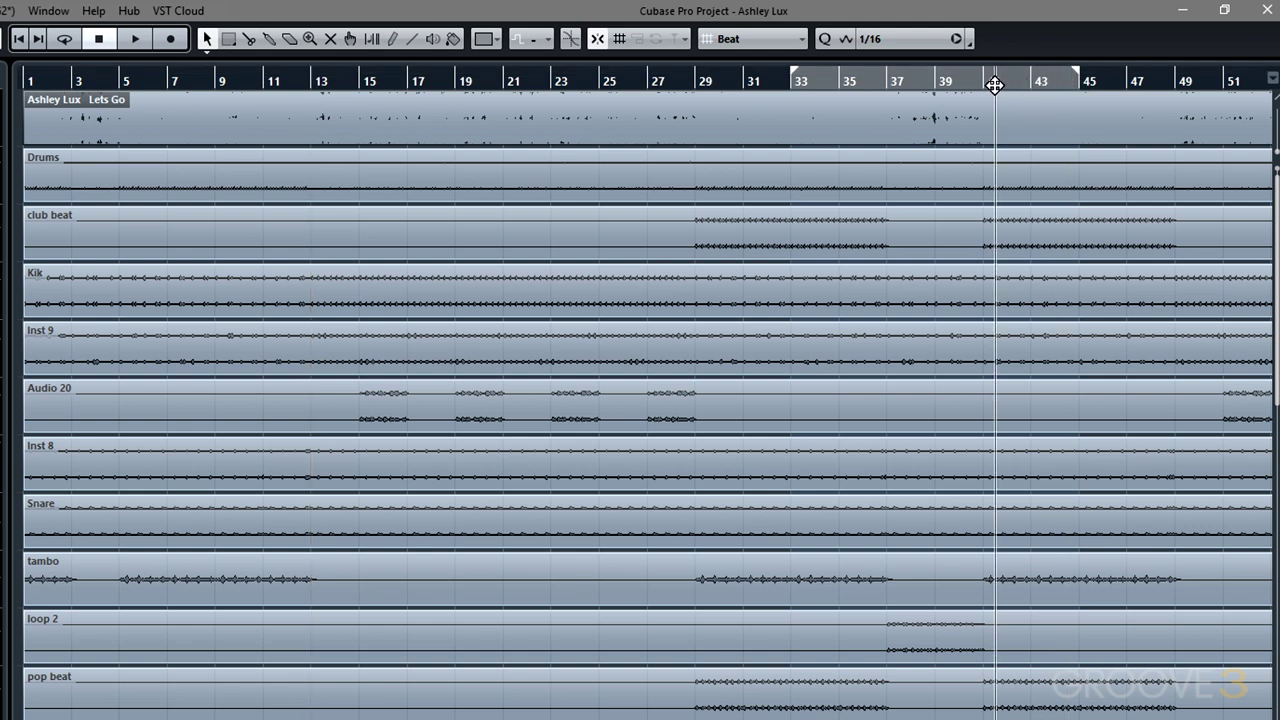
click(894, 83)
mouse_move(894, 83)
mouse_down()
mouse_move(891, 143)
mouse_move(894, 77)
mouse_move(898, 111)
mouse_move(908, 103)
mouse_move(893, 94)
mouse_move(900, 76)
mouse_move(883, 78)
mouse_up()
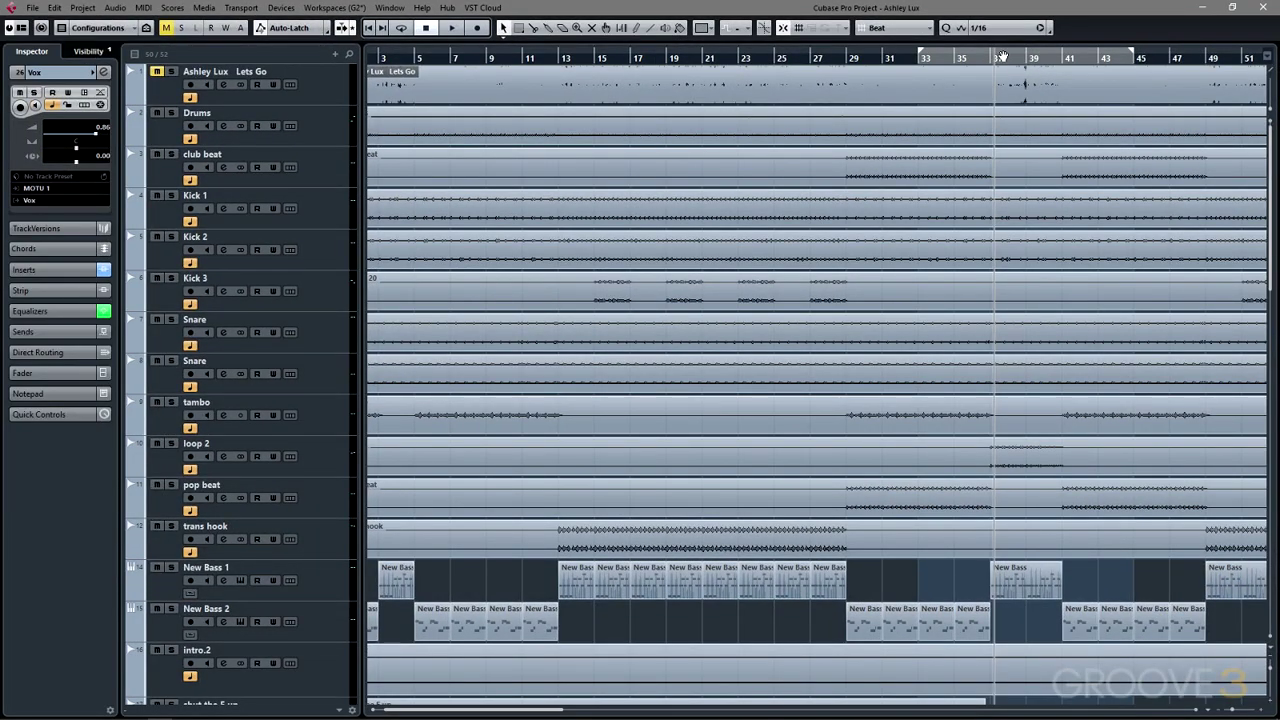
Step: Set the locators to bars 13–29 around the selected New Bass events and return to the left locator
drag(881, 584, 550, 587)
key(p)
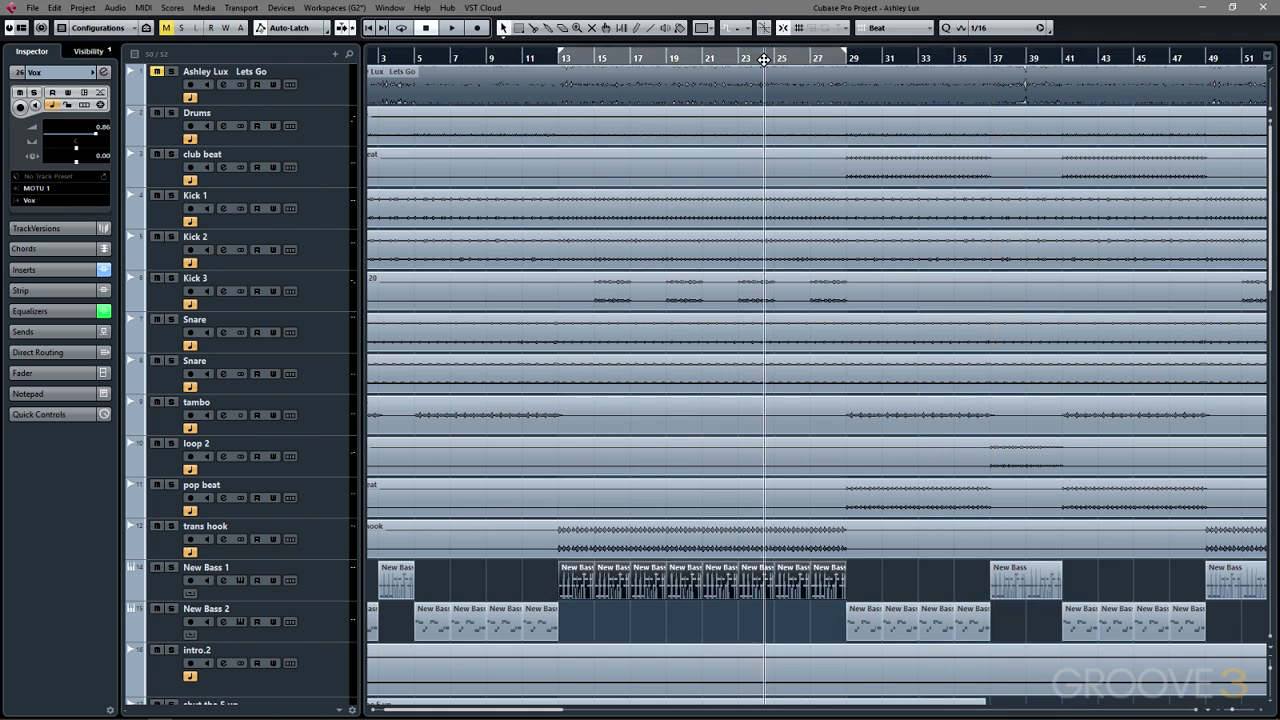
click(680, 60)
key(KP_1)
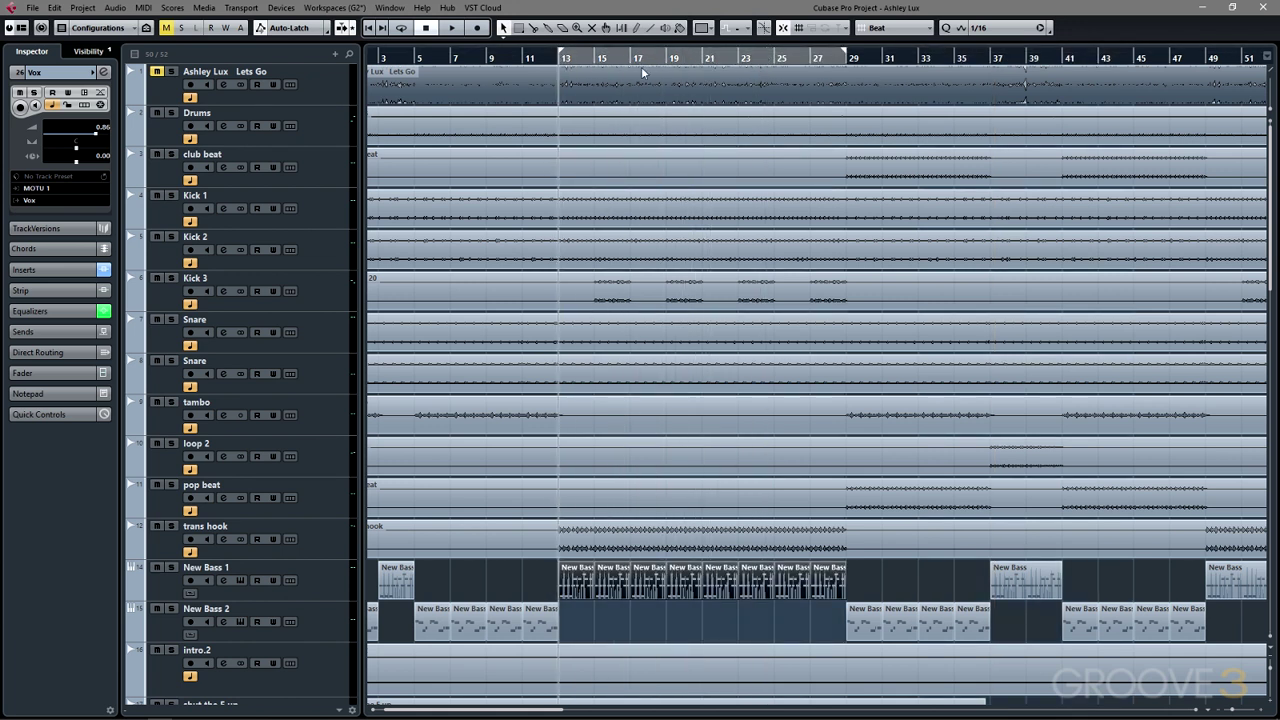
Step: Show the Punch Points section in the floating Transport Panel
key(F2)
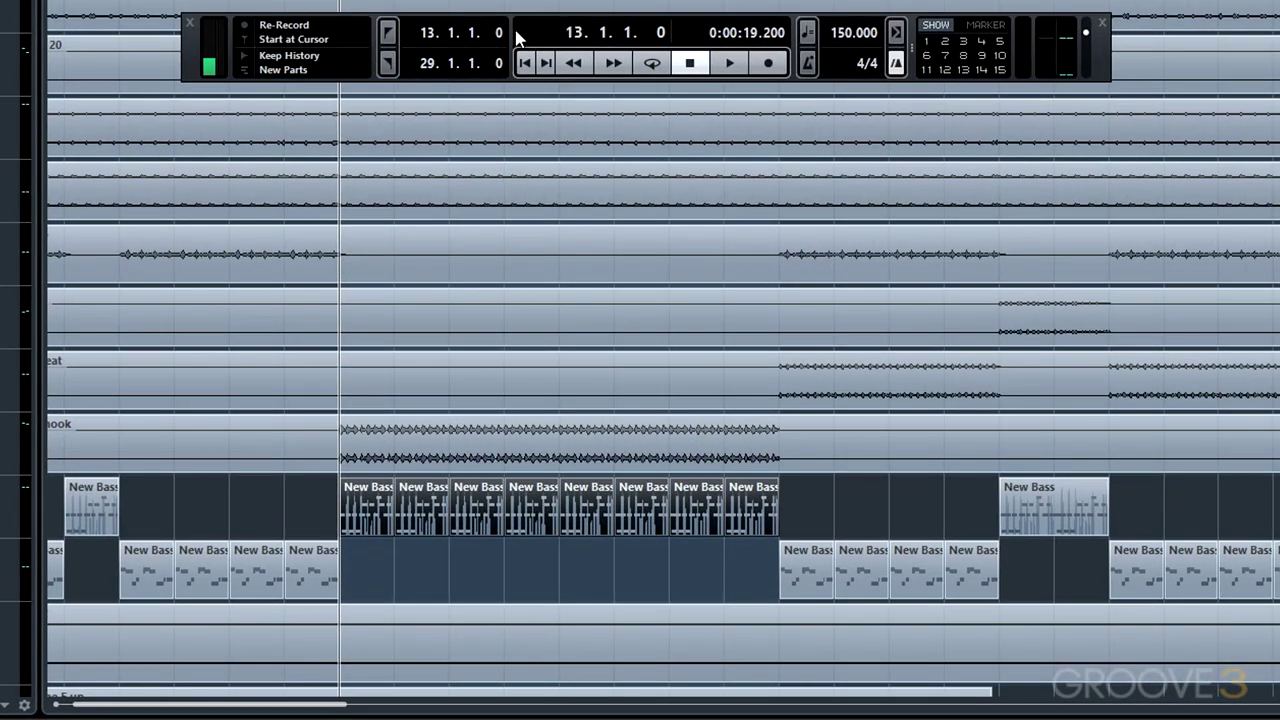
right_click(371, 19)
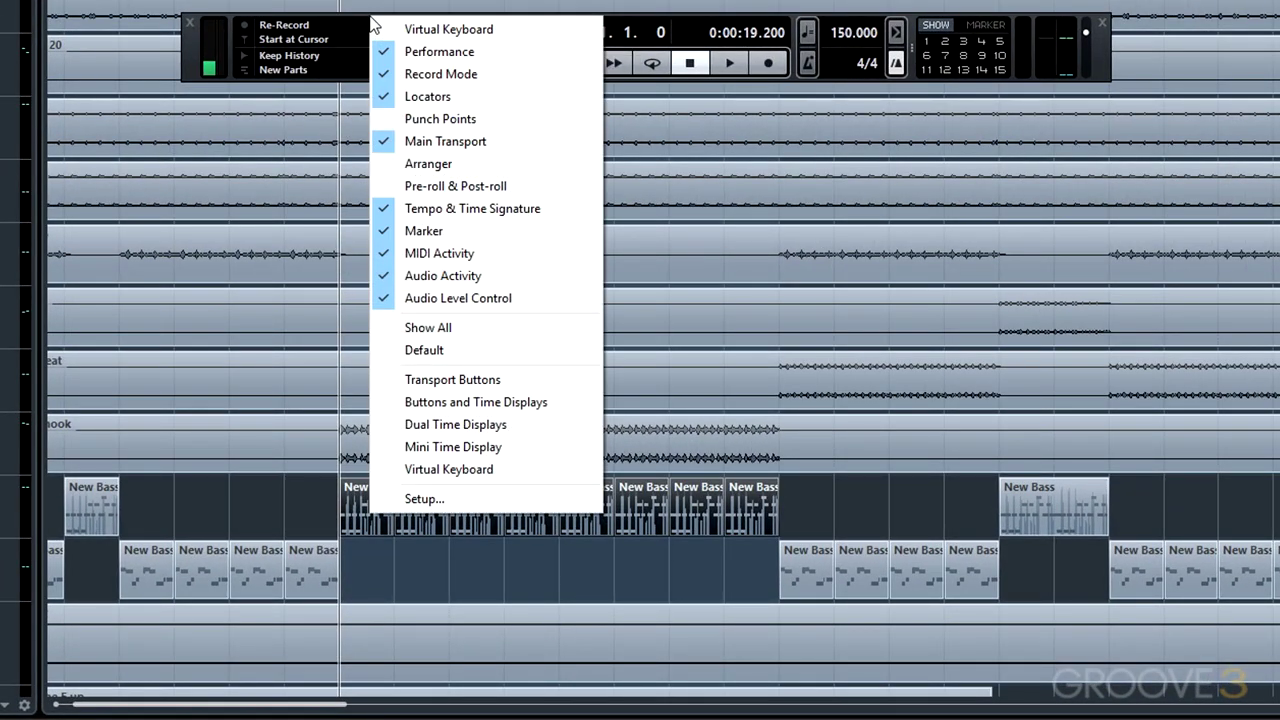
click(484, 121)
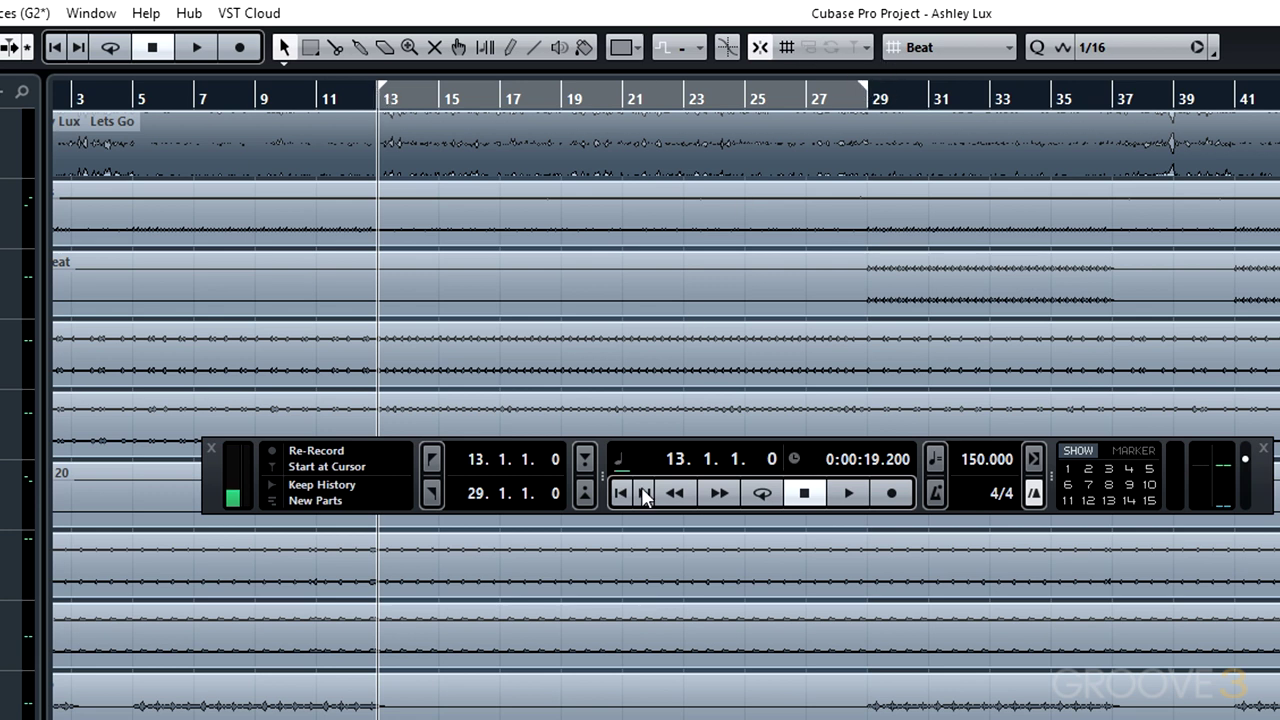
Step: Activate Punch In and Punch Out and move the cursor to bar 9
click(583, 459)
click(587, 489)
drag(257, 100, 250, 118)
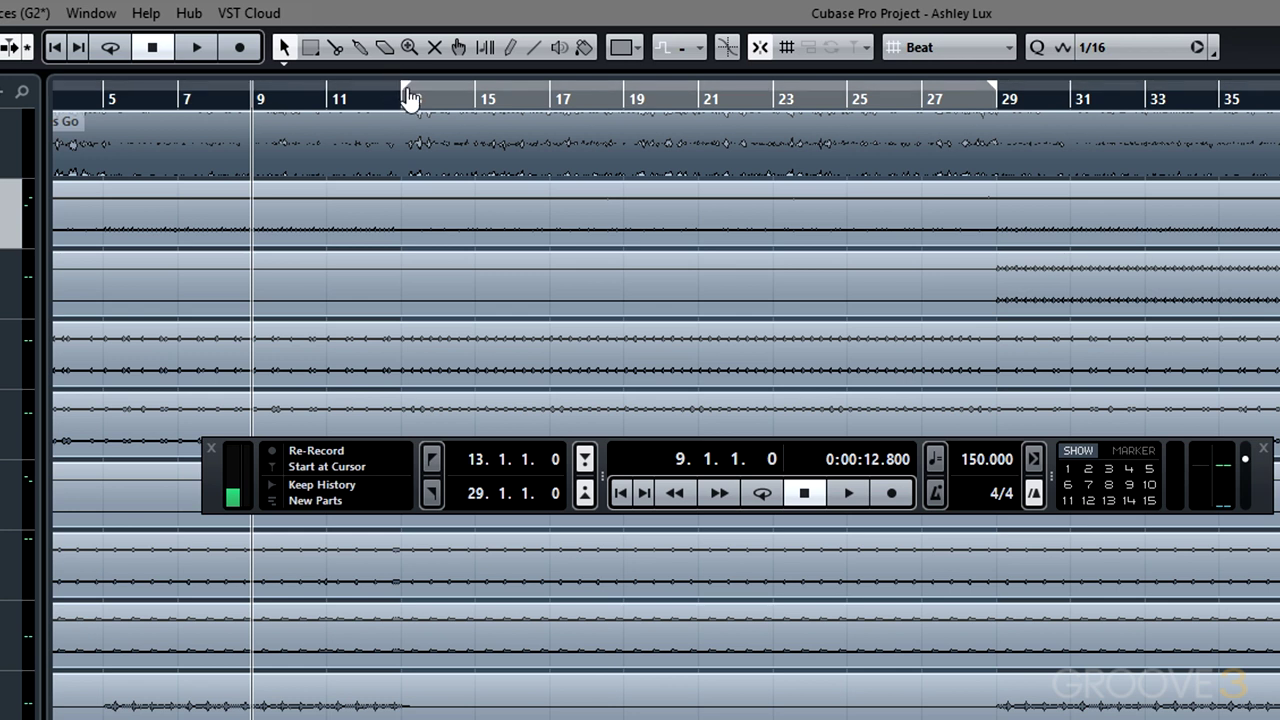
Step: Record a punched test pass from bar 9, stop it, and undo the recording
click(848, 492)
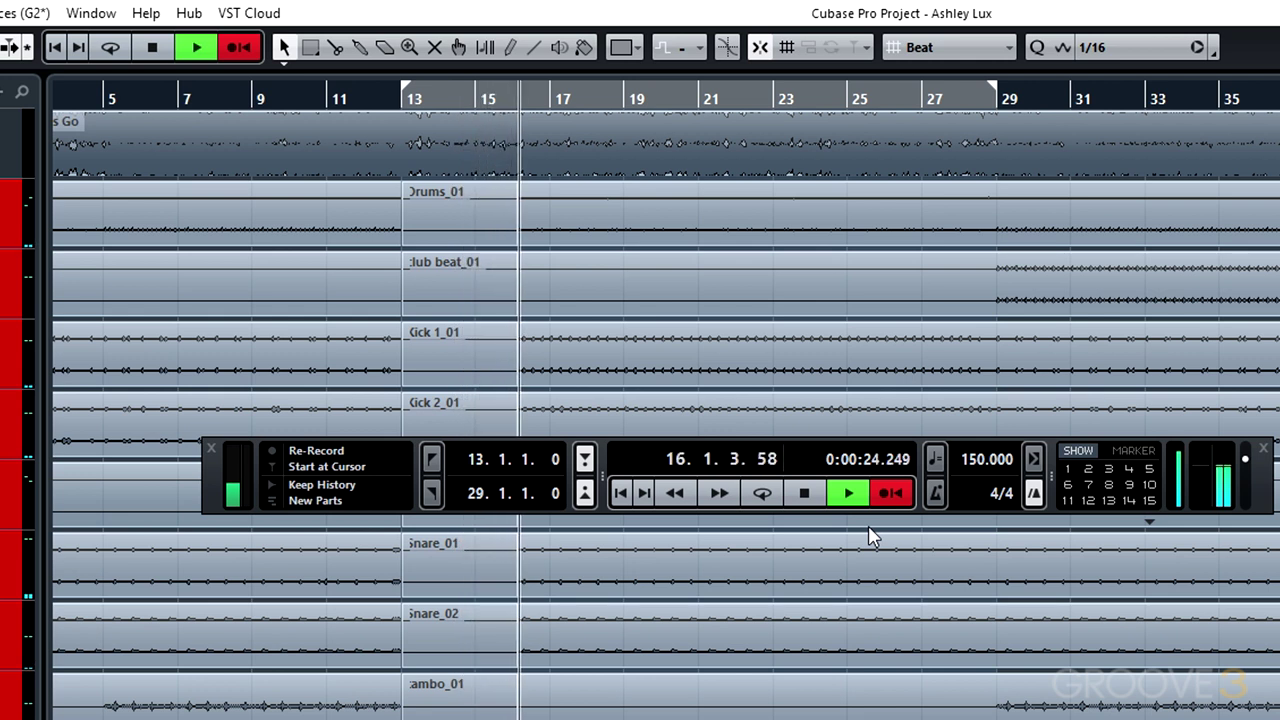
key(space)
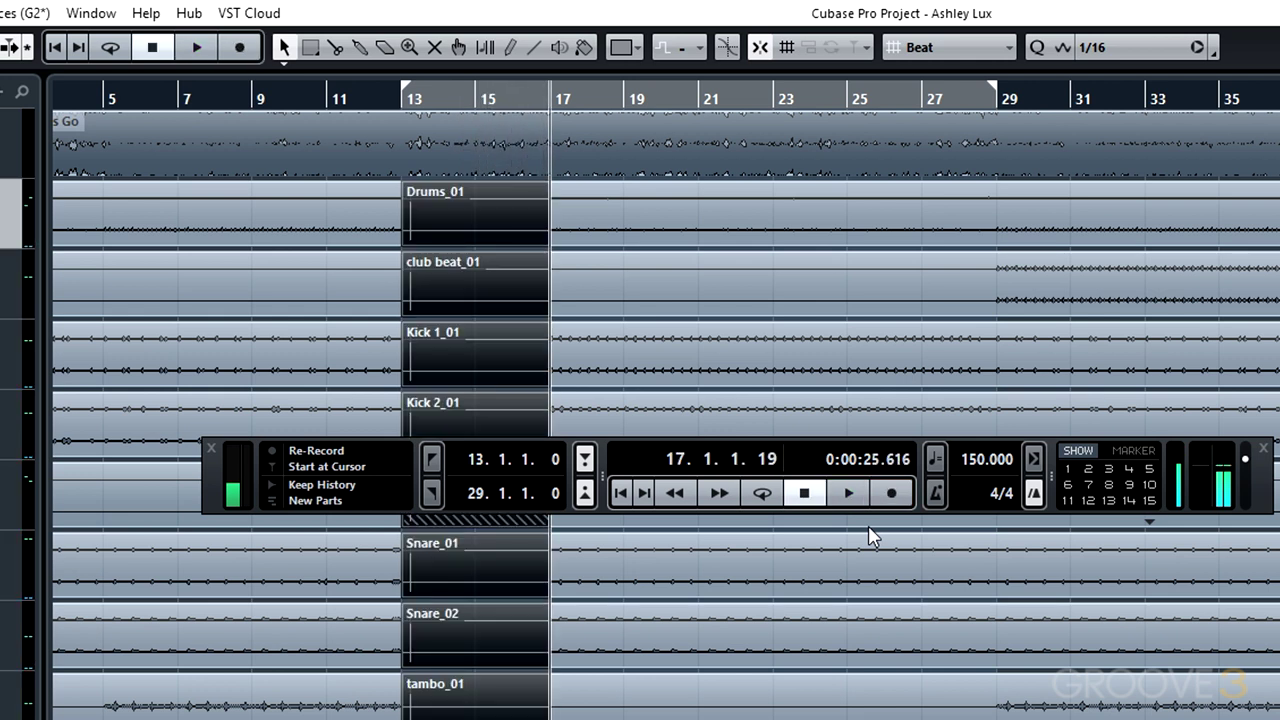
key(ctrl+z)
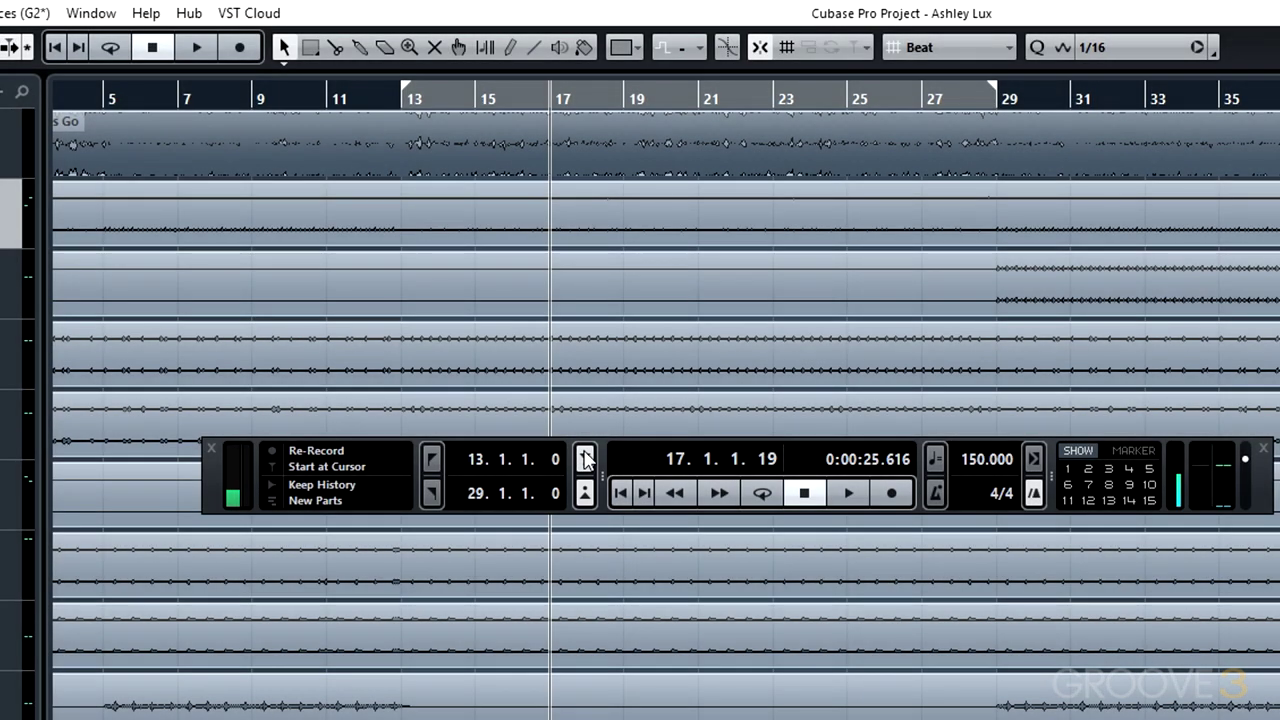
Step: Unlock the punch points from the locators so they work independently
click(585, 458)
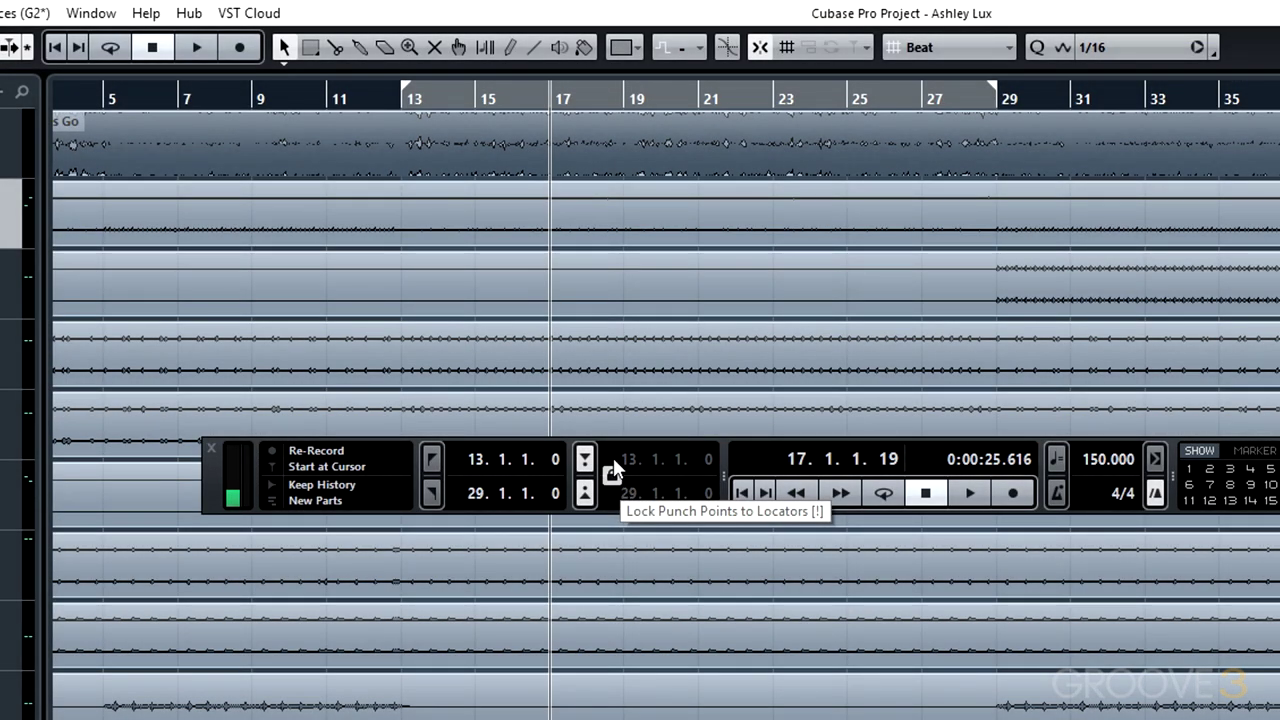
click(613, 467)
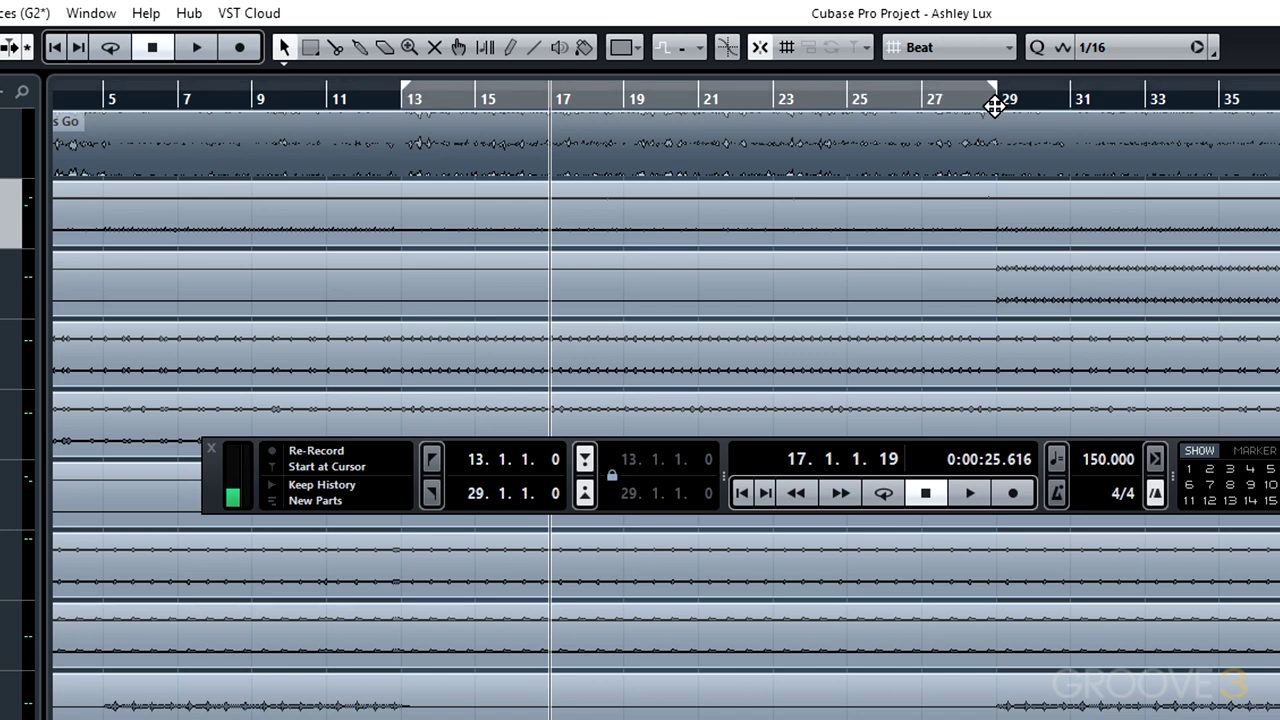
click(614, 472)
Step: Drag the punch-in marker and move the locators to bars 21 and 23
drag(403, 95, 255, 125)
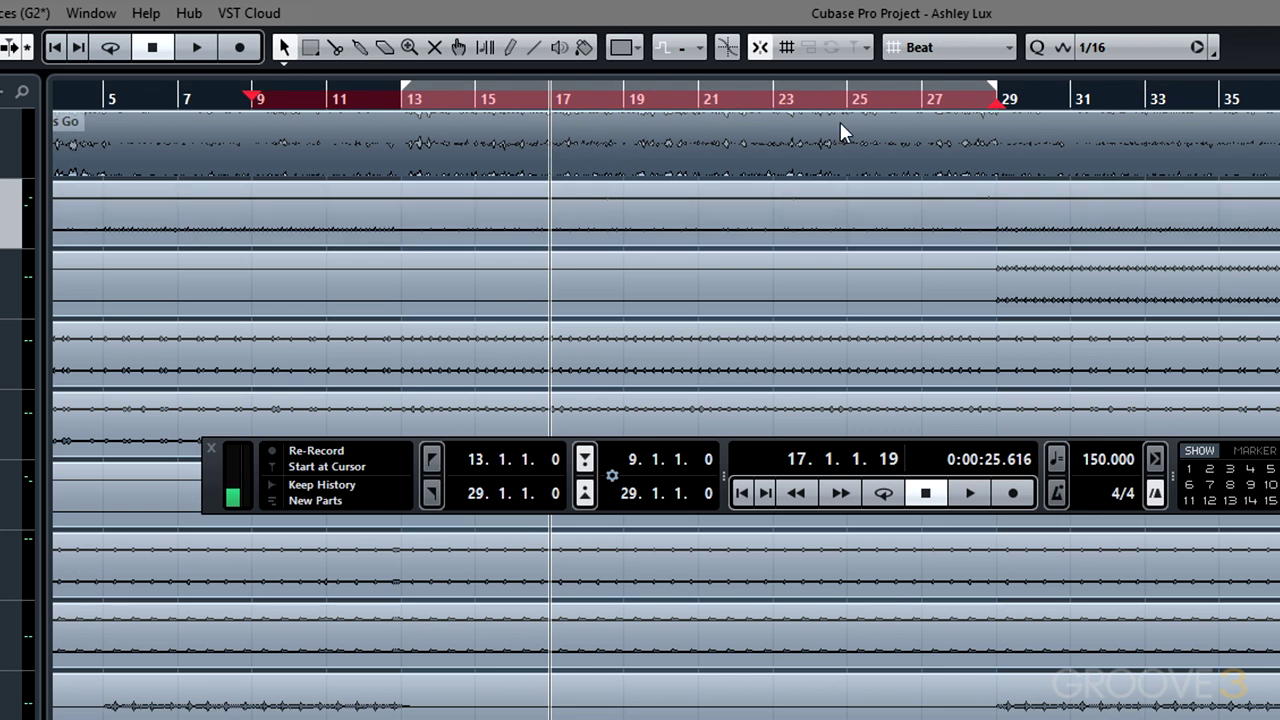
drag(403, 90, 700, 162)
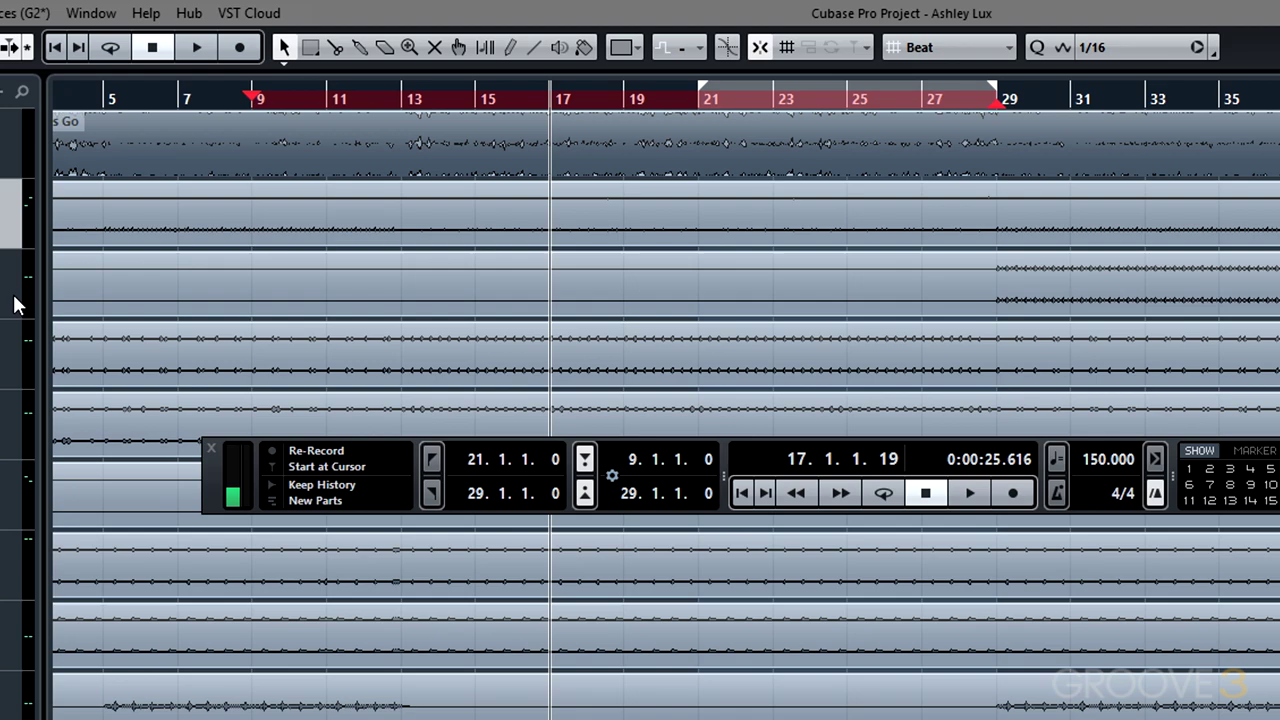
drag(993, 90, 791, 126)
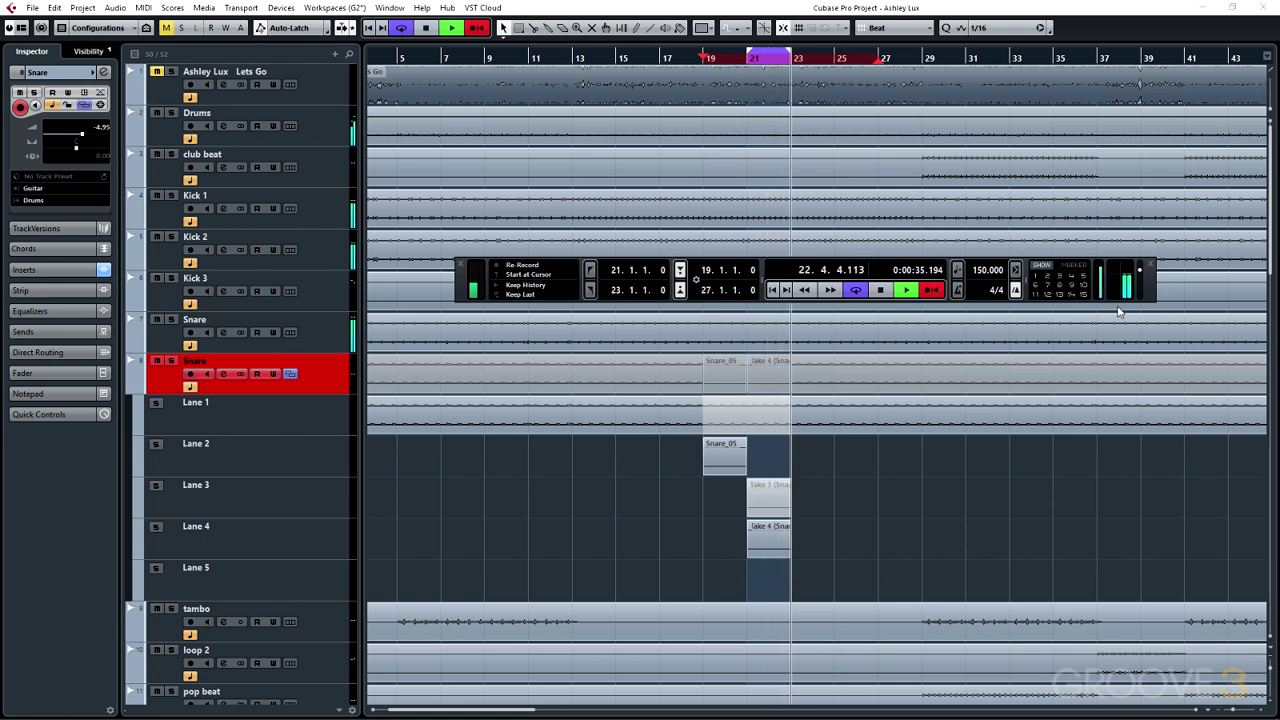
Step: Stop the snare cycle recording, turn Cycle off, and relock punch points to the locators
key(space)
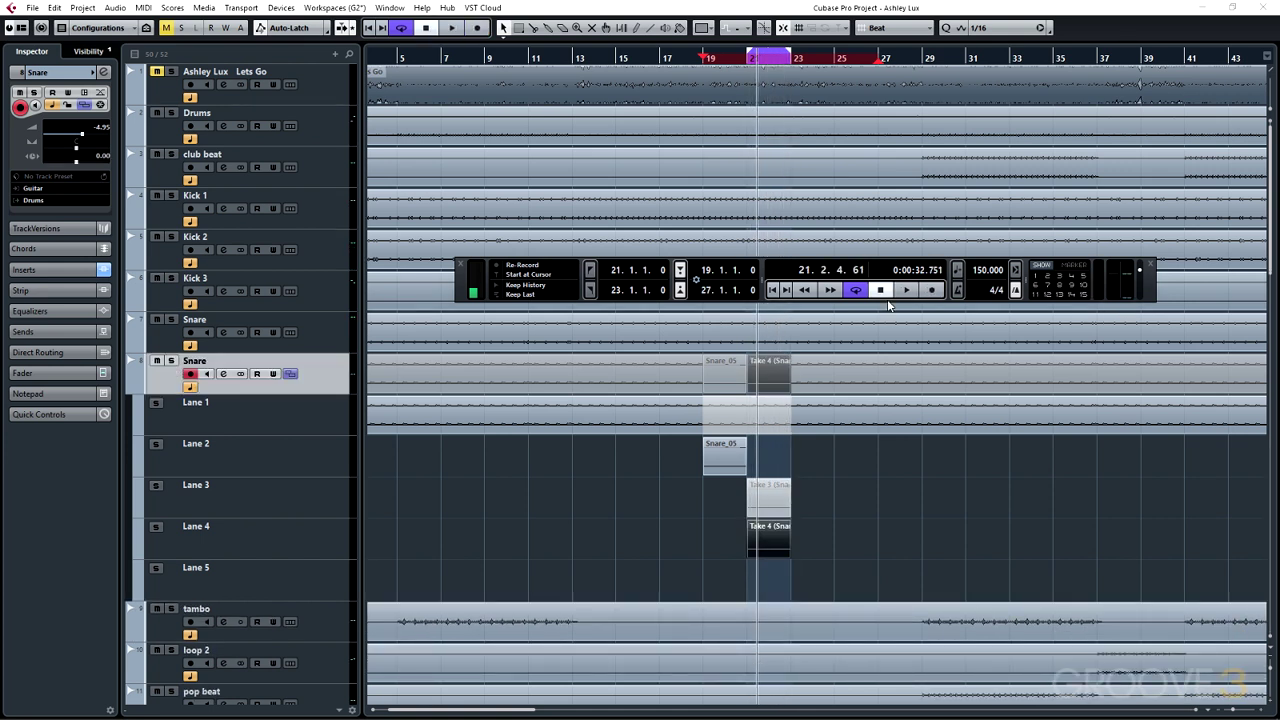
click(857, 290)
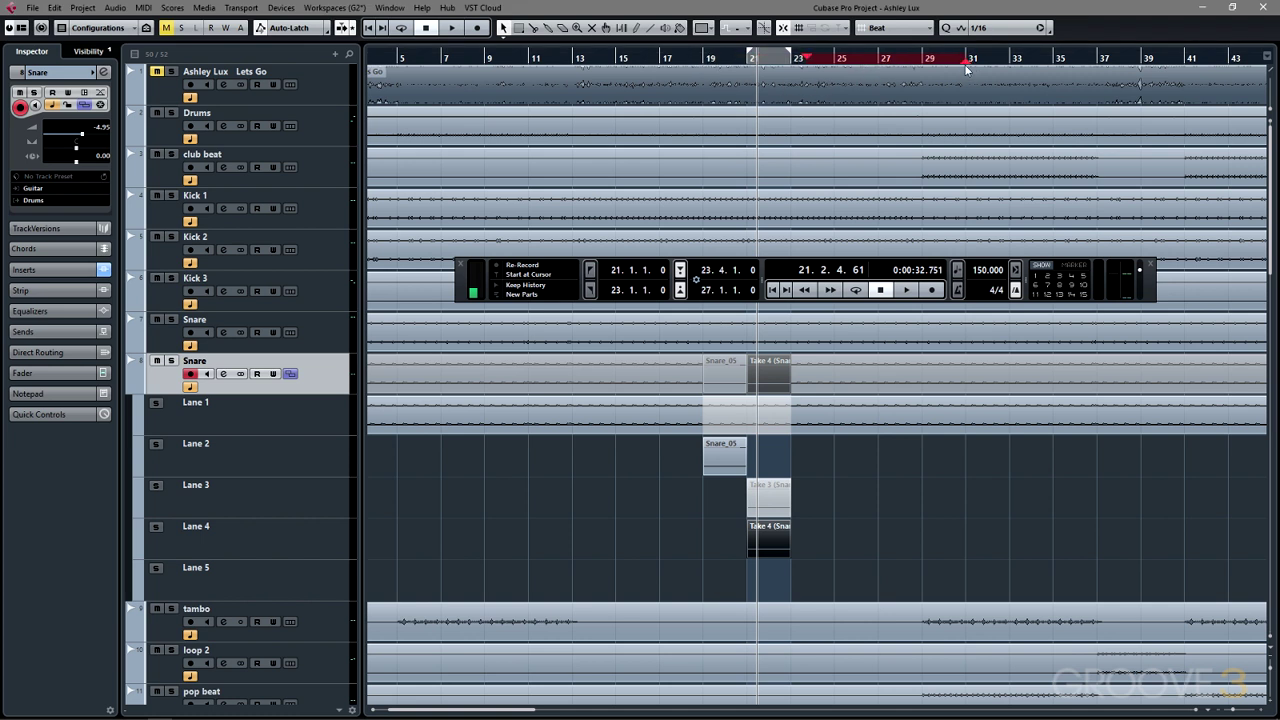
click(695, 282)
right_click(717, 60)
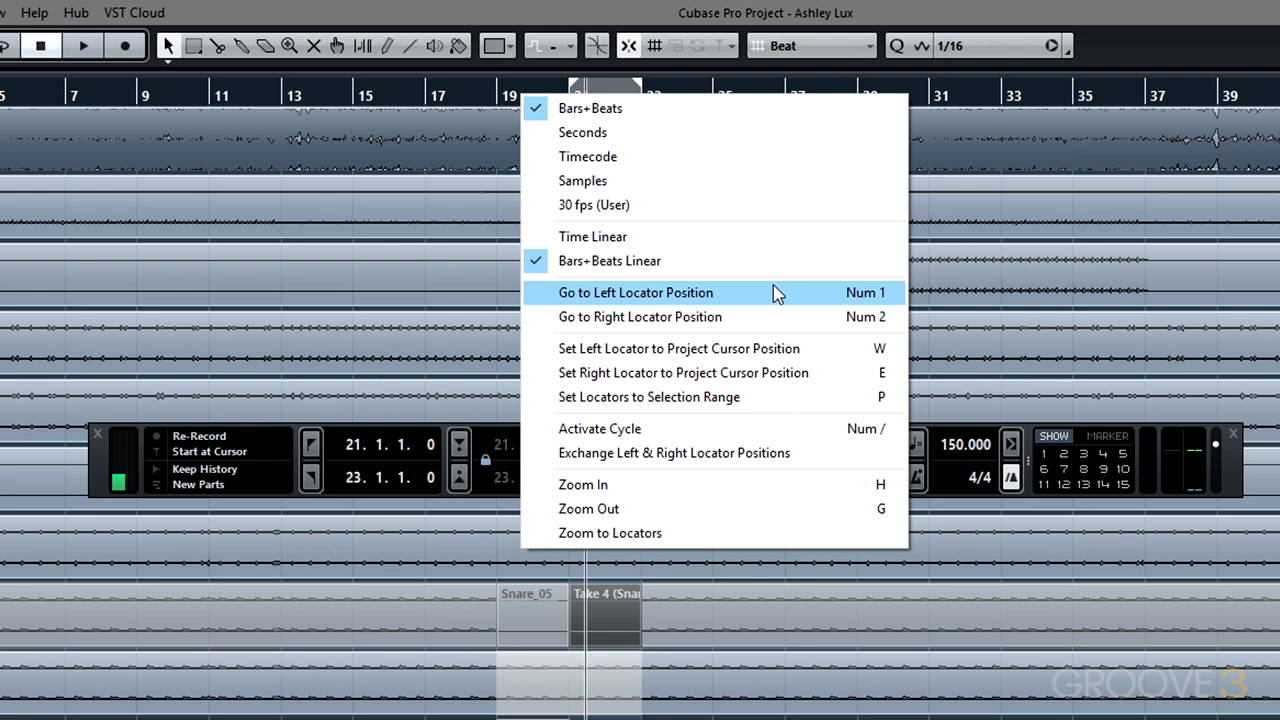
key(Escape)
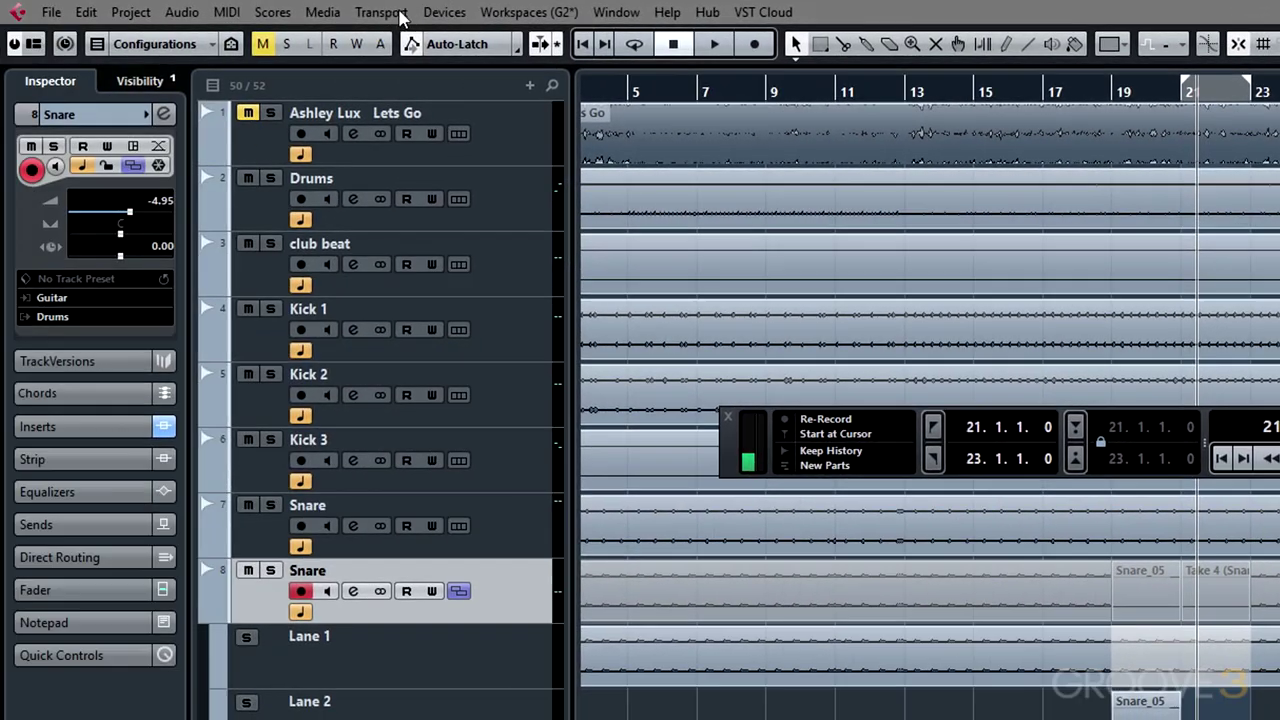
click(383, 12)
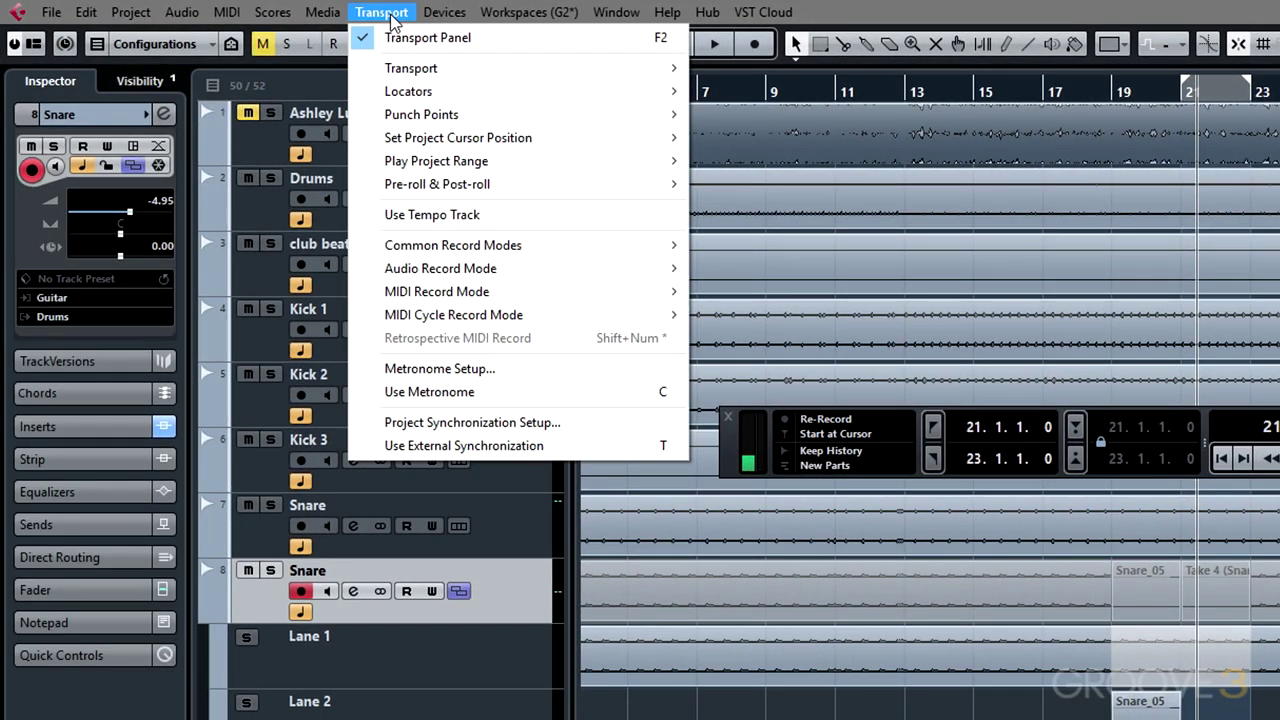
mouse_move(440, 116)
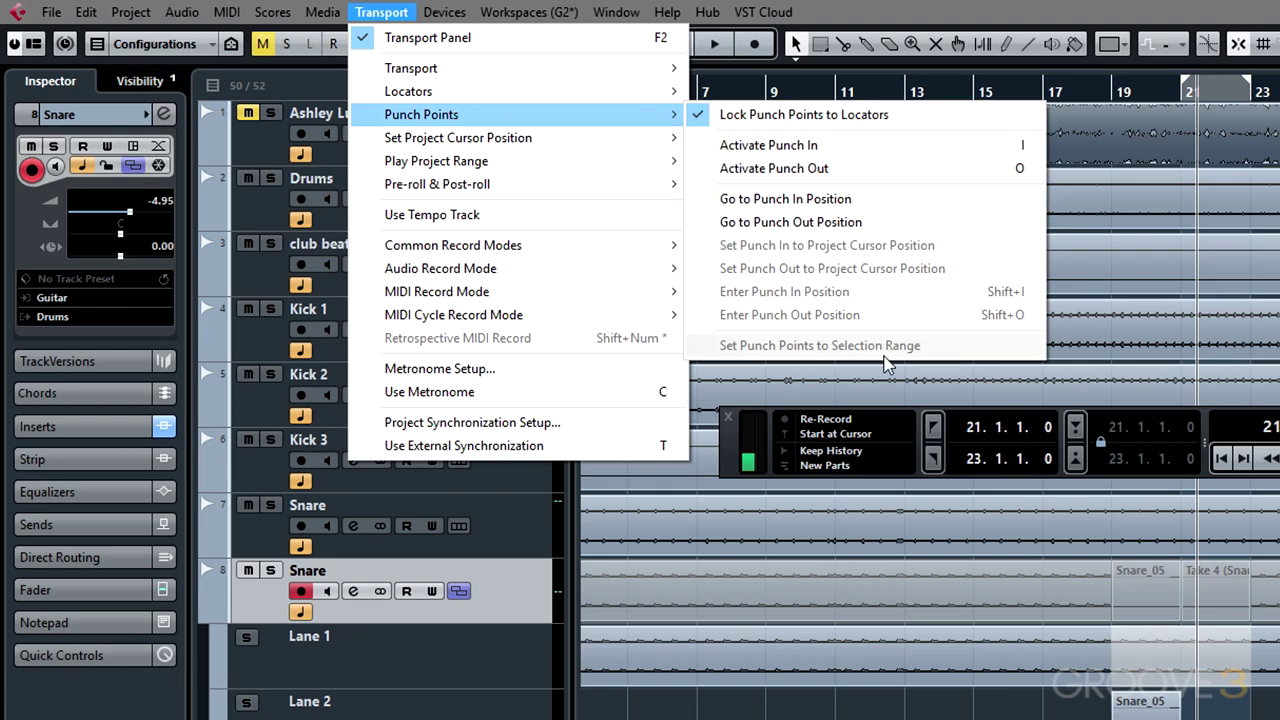
key(Escape)
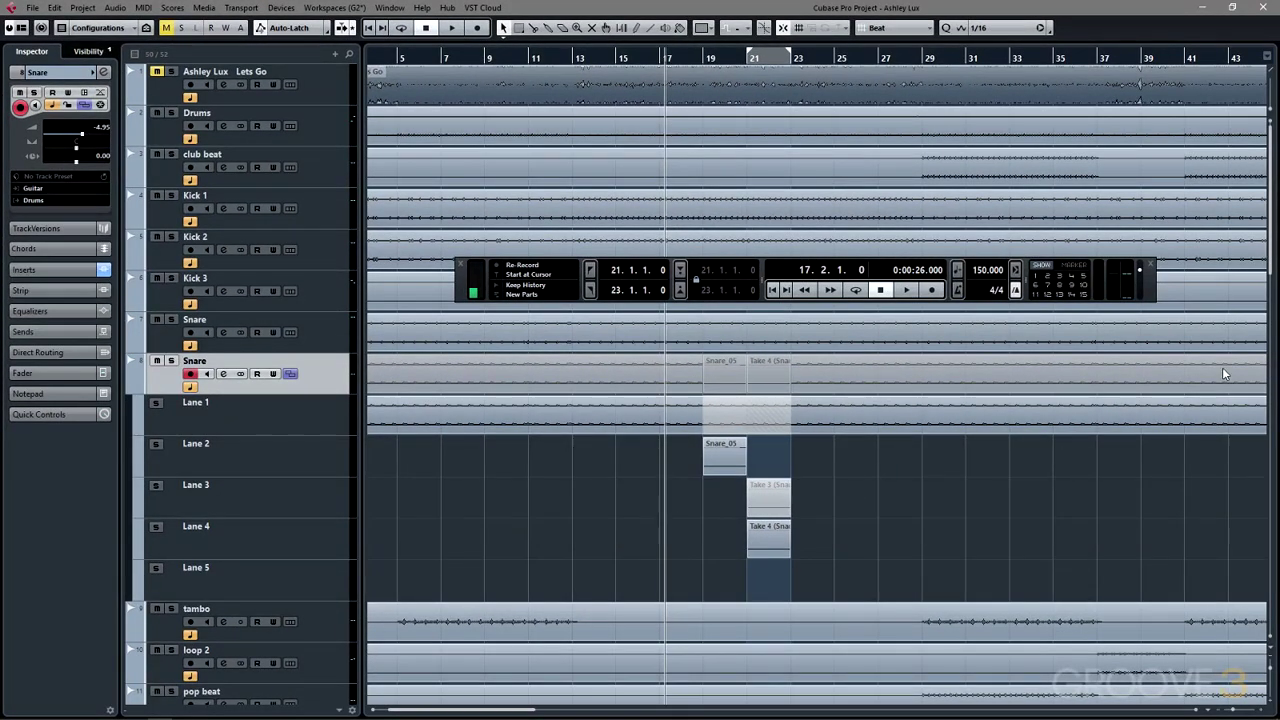